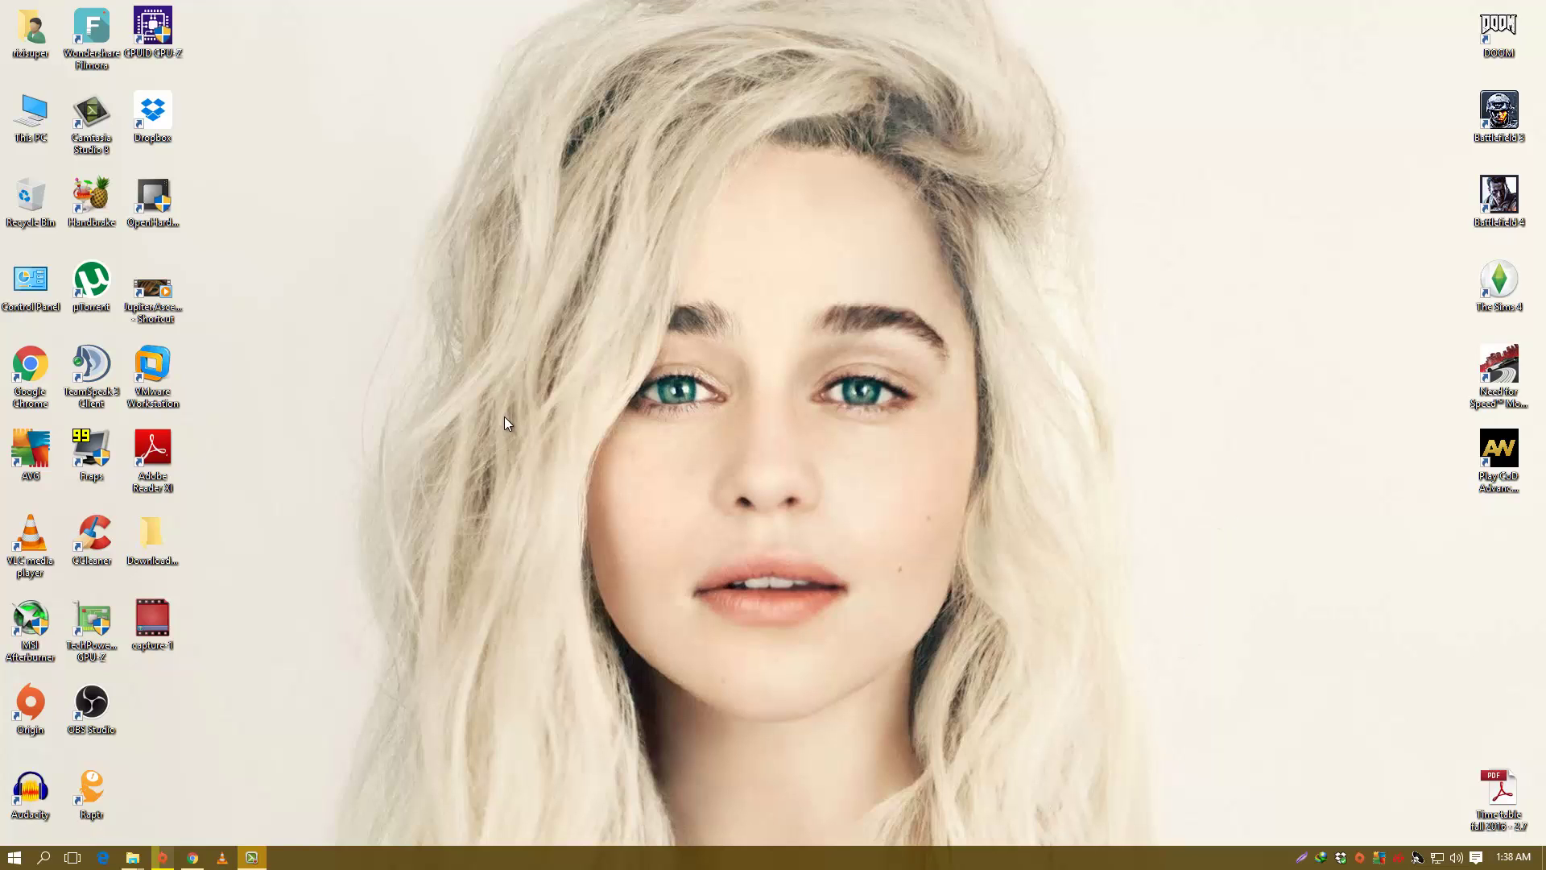
Restore the Origin window and highlight the error code 196613:0 in its error message
click(162, 857)
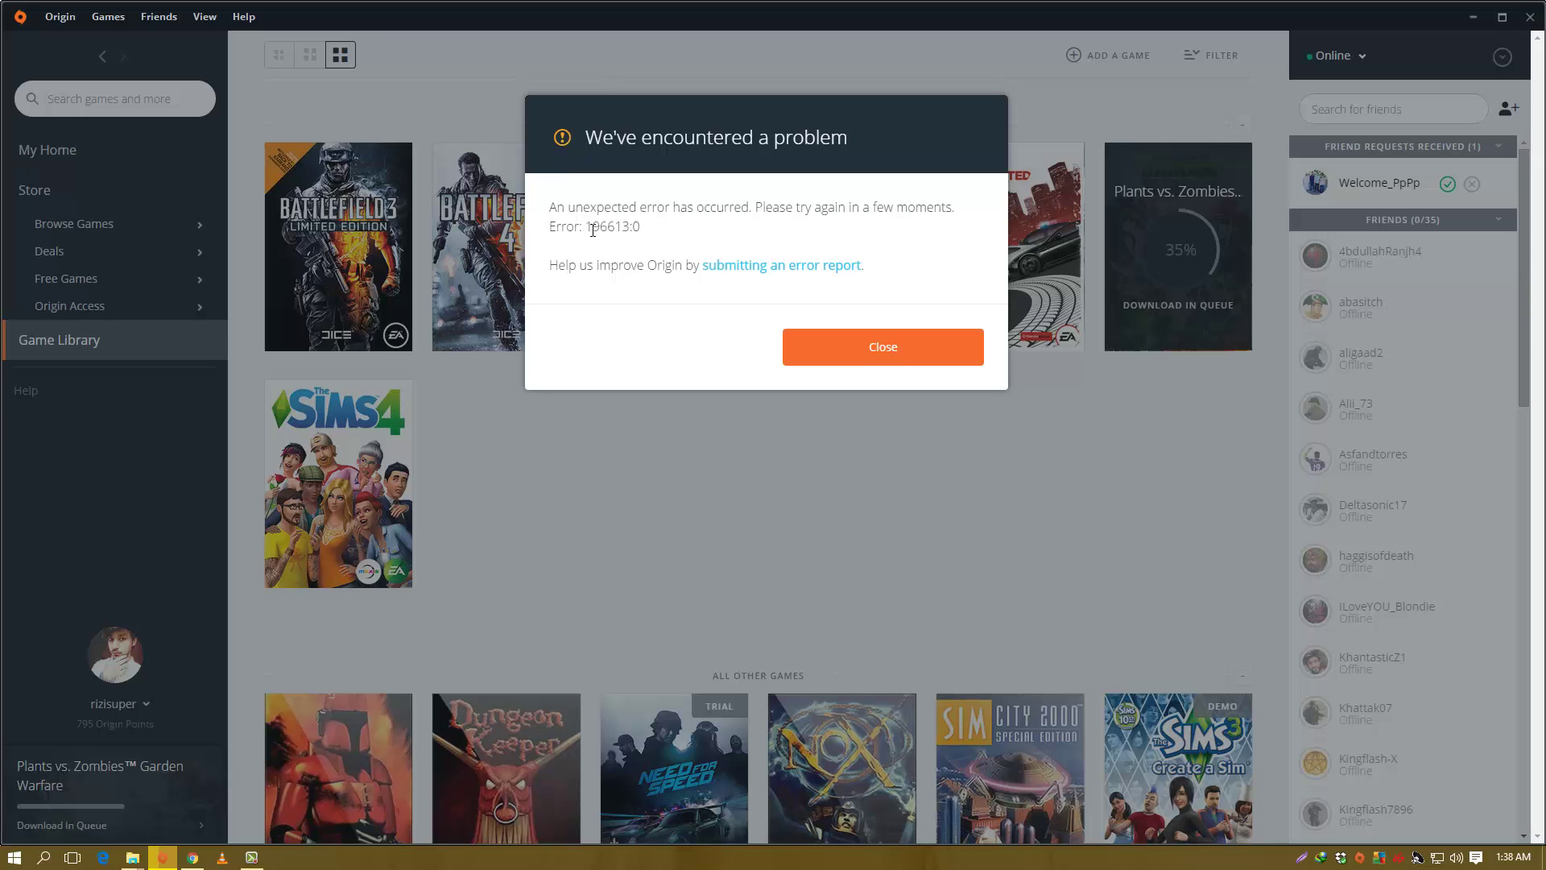
drag(585, 226, 646, 226)
click(646, 229)
drag(584, 226, 647, 226)
click(654, 190)
mouse_move(587, 226)
mouse_down()
mouse_move(646, 230)
mouse_move(593, 229)
mouse_up()
click(608, 243)
drag(585, 227, 655, 230)
click(608, 229)
double_click(623, 230)
click(660, 231)
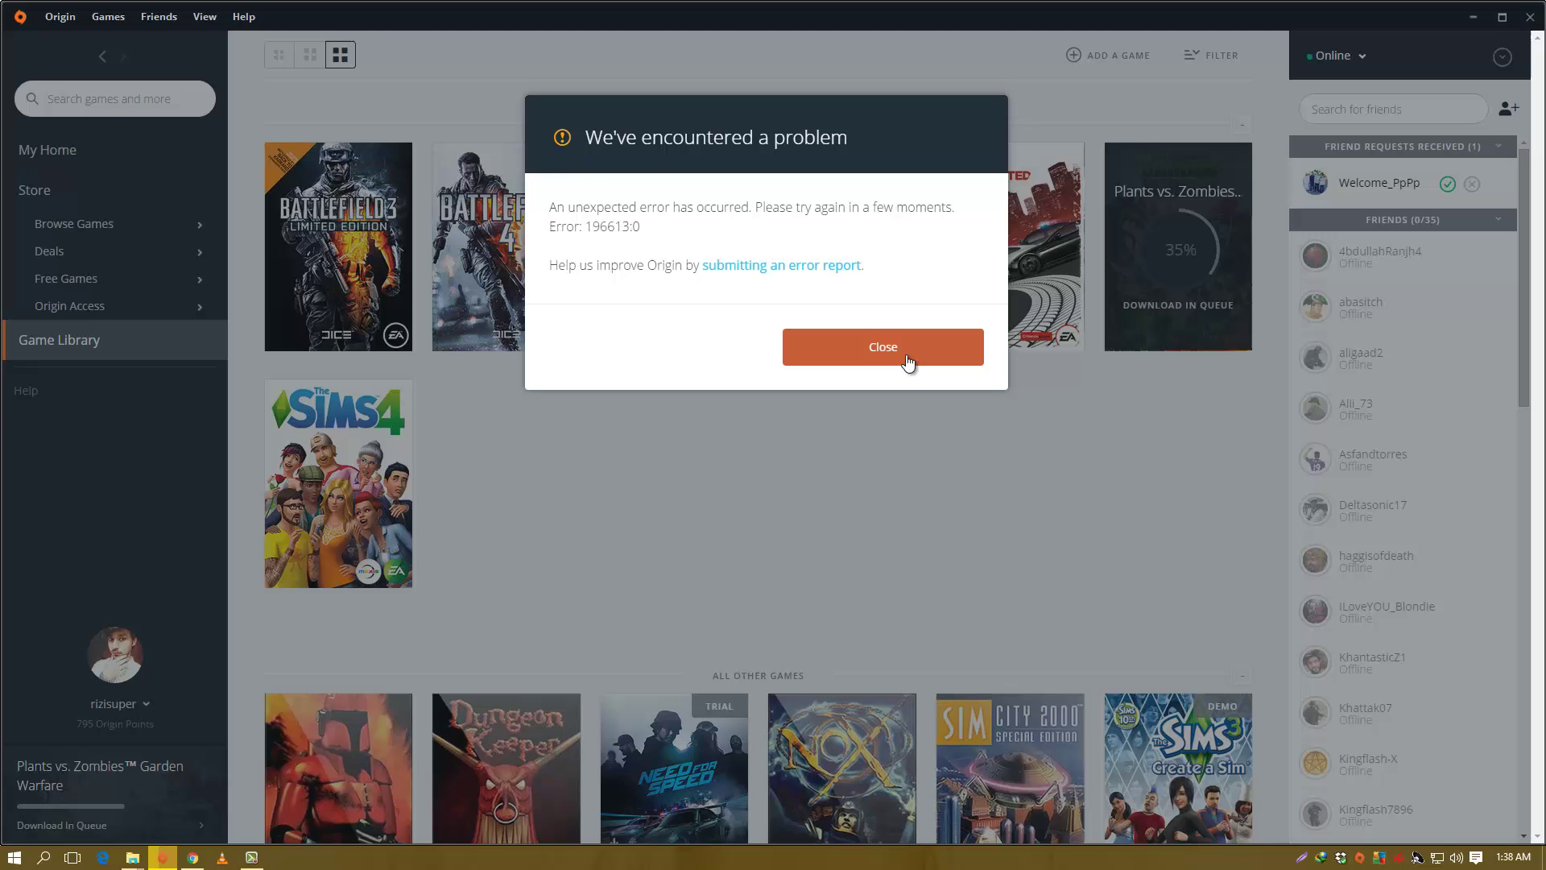
Dismiss the Origin error, close the window, and quit Origin from the system tray
click(948, 346)
click(1473, 17)
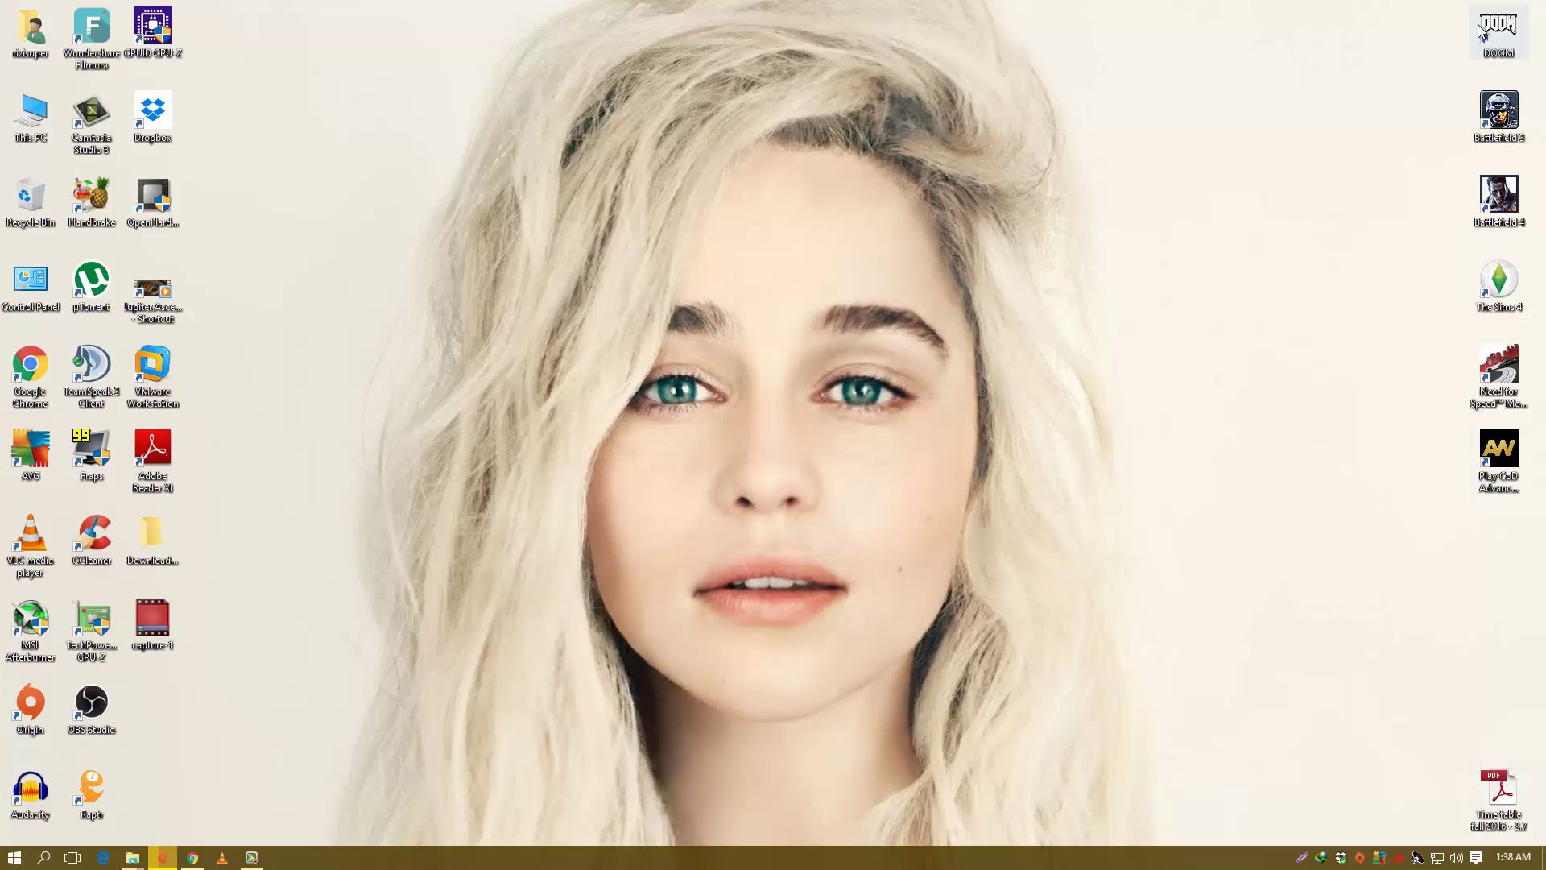
right_click(1361, 856)
click(1378, 842)
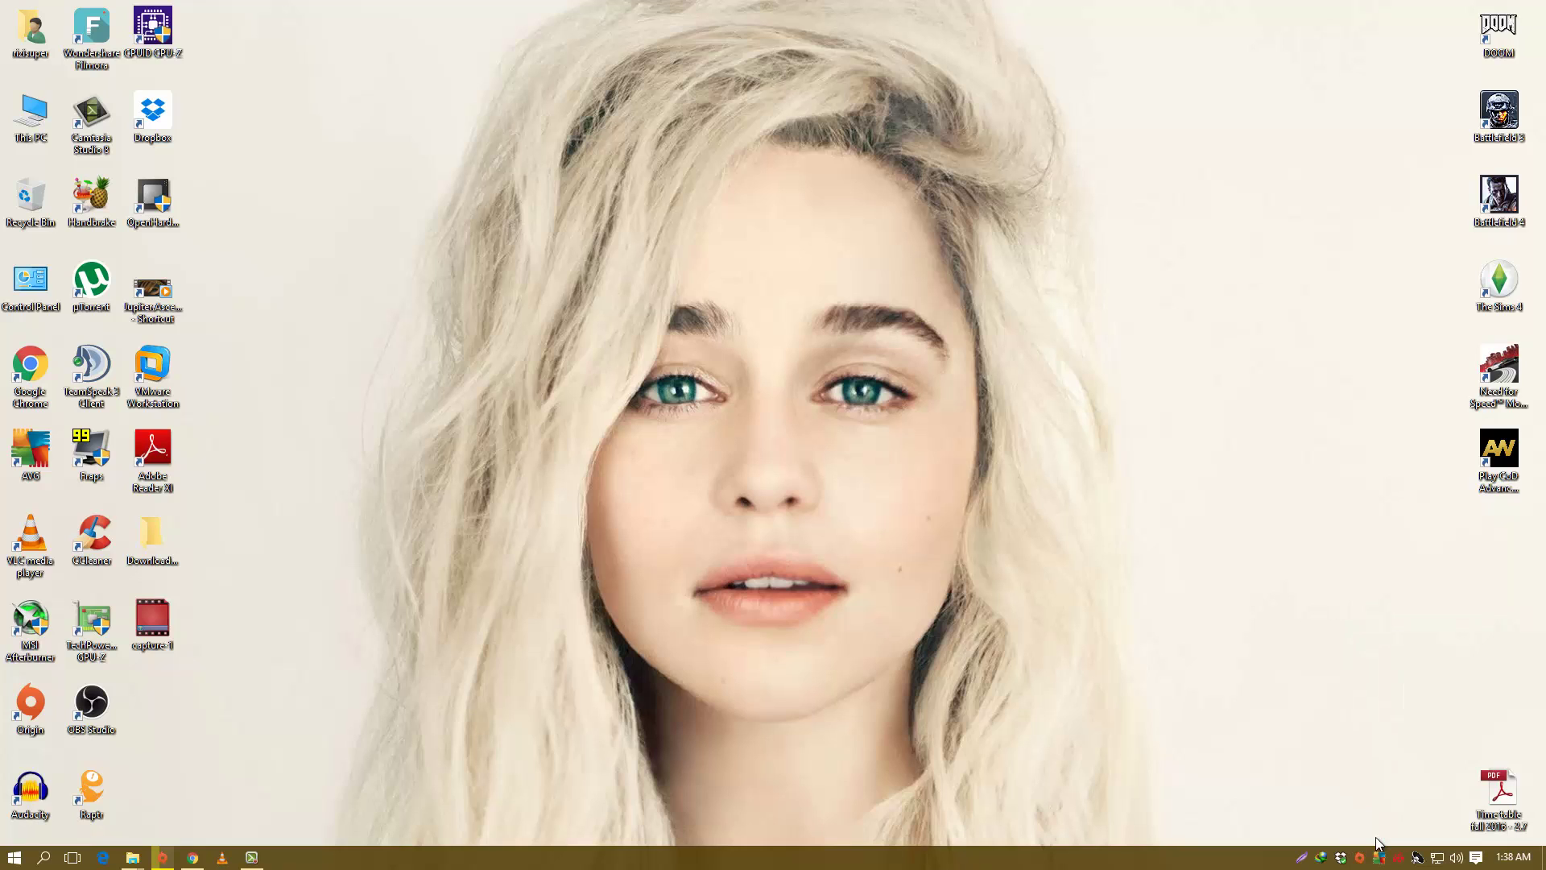
With hidden items shown, browse This PC to C:\ProgramData\Origin
double_click(20, 133)
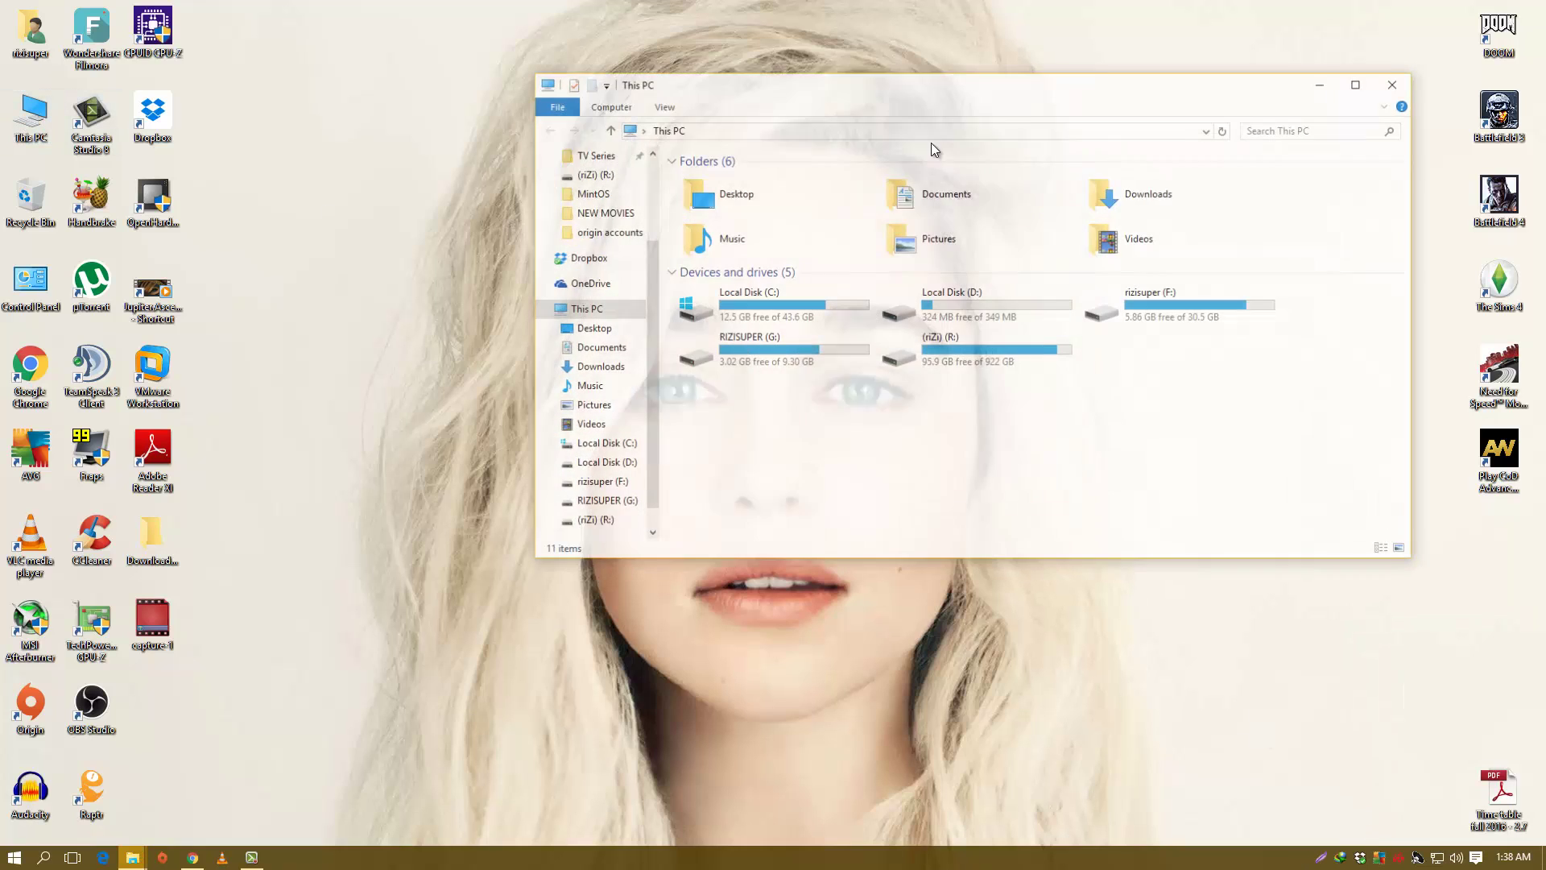
double_click(1088, 91)
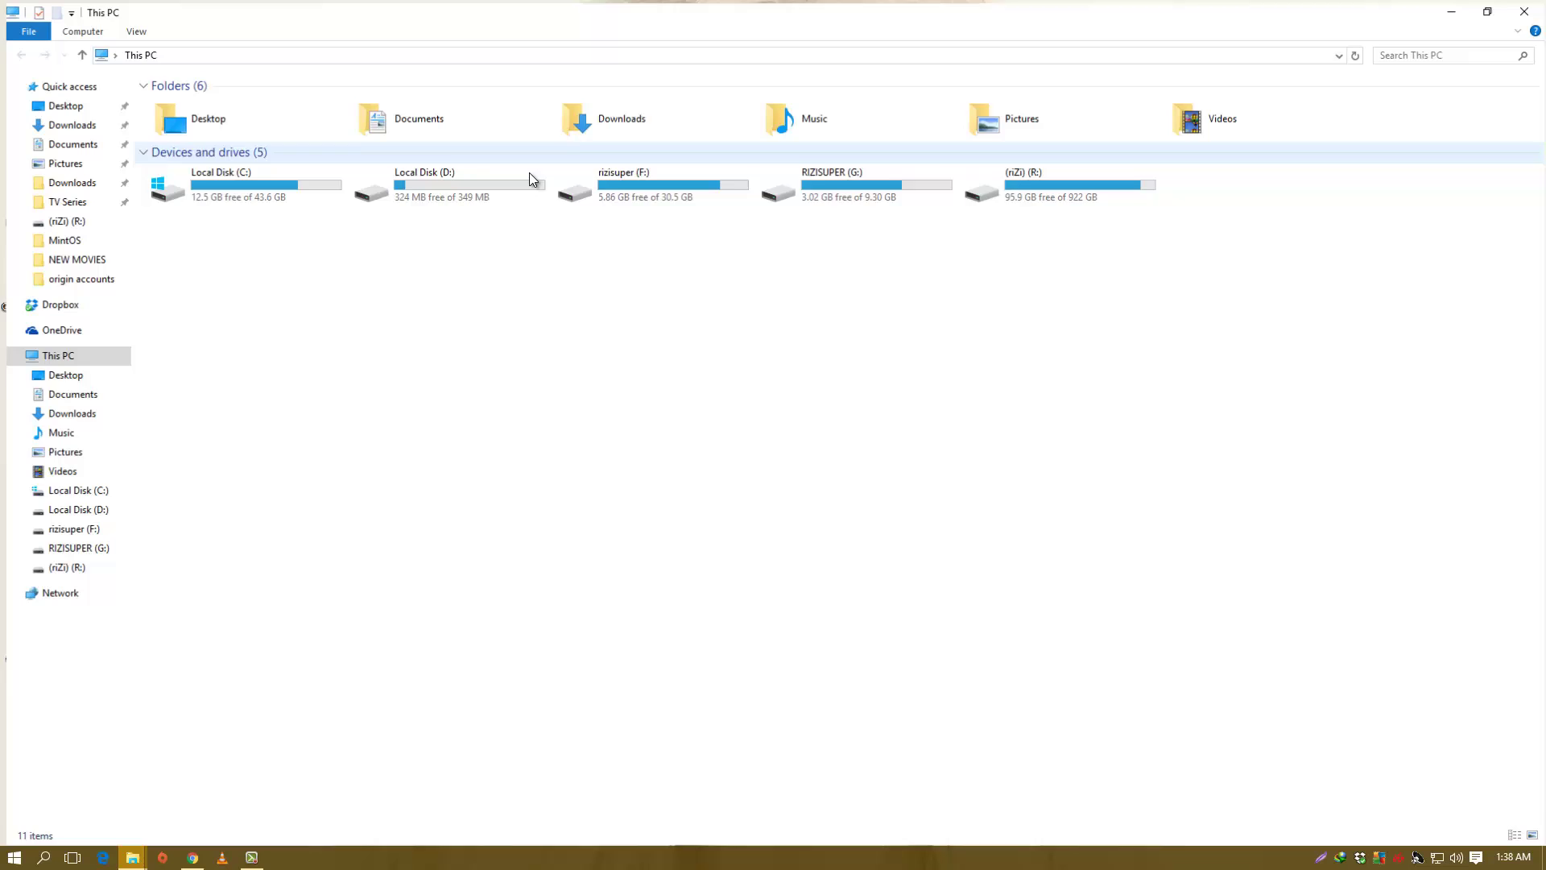
double_click(265, 181)
click(160, 27)
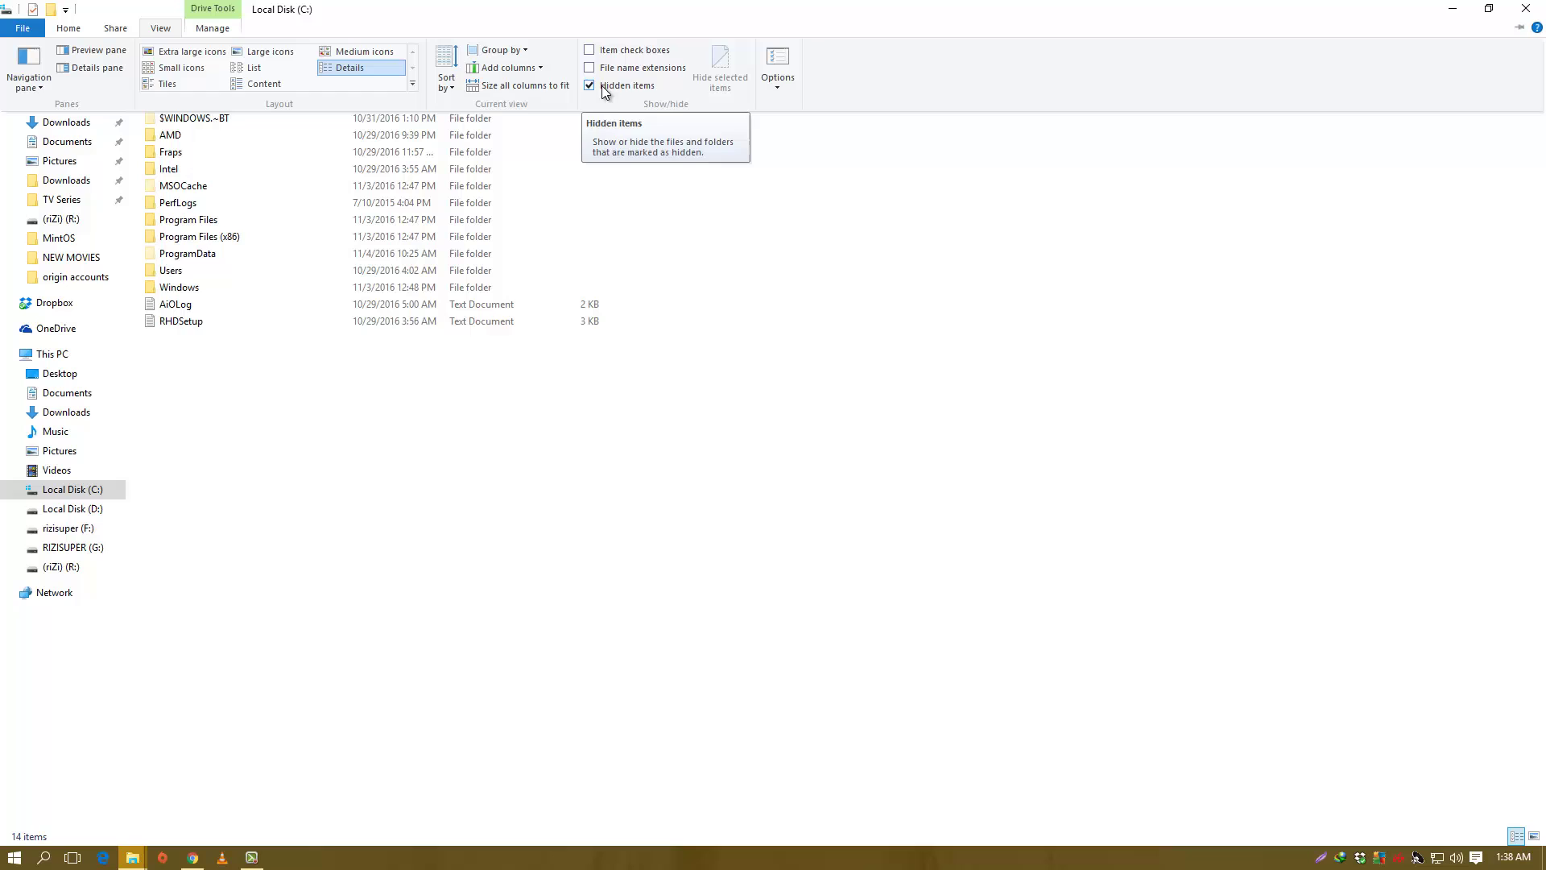
click(325, 465)
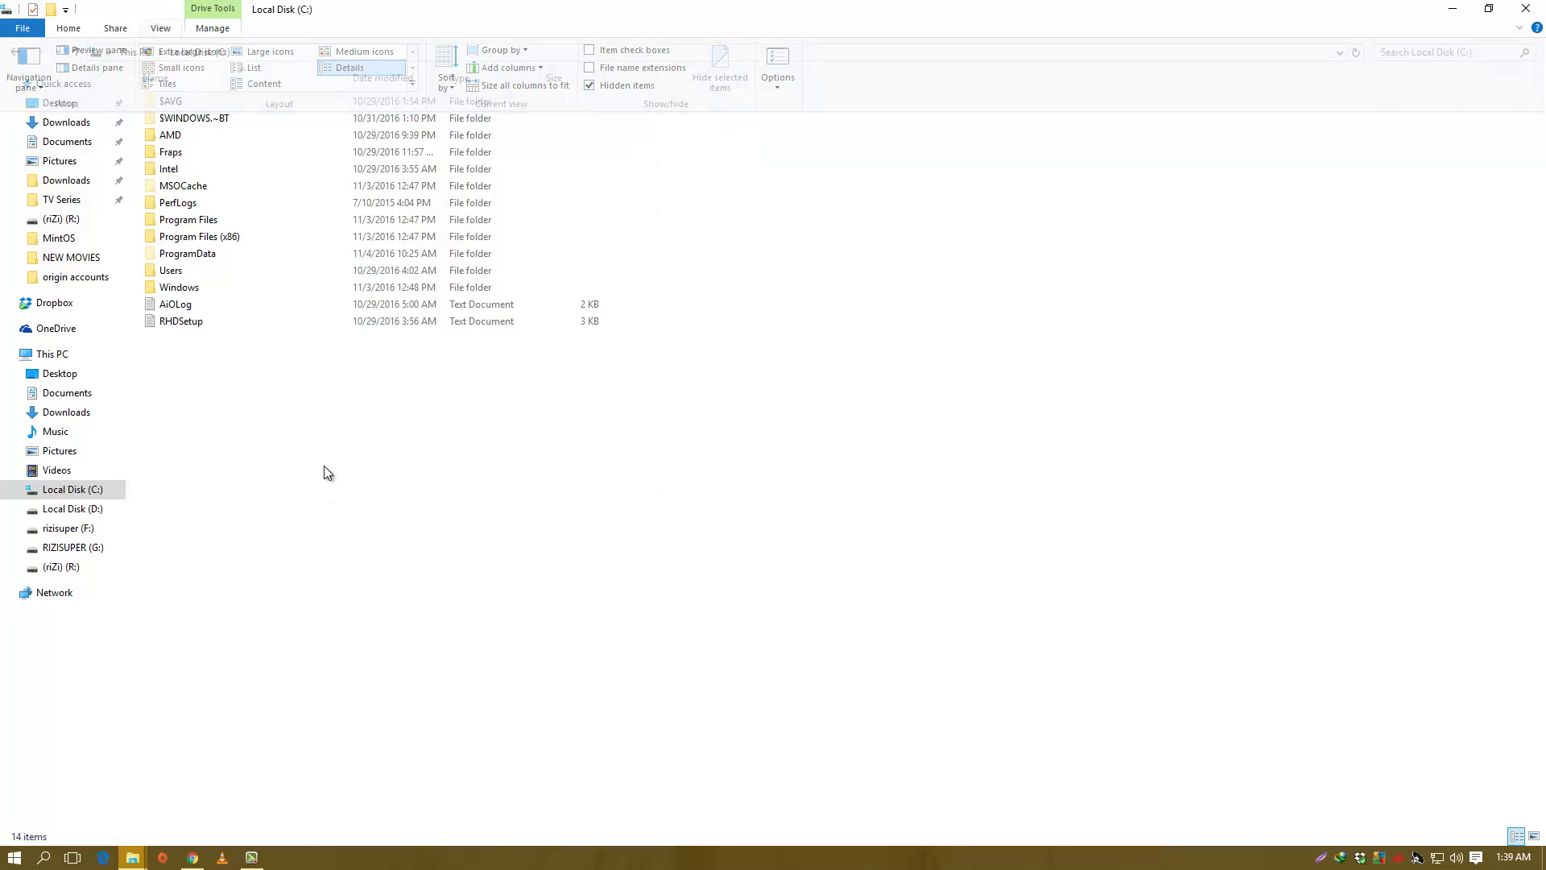
double_click(225, 255)
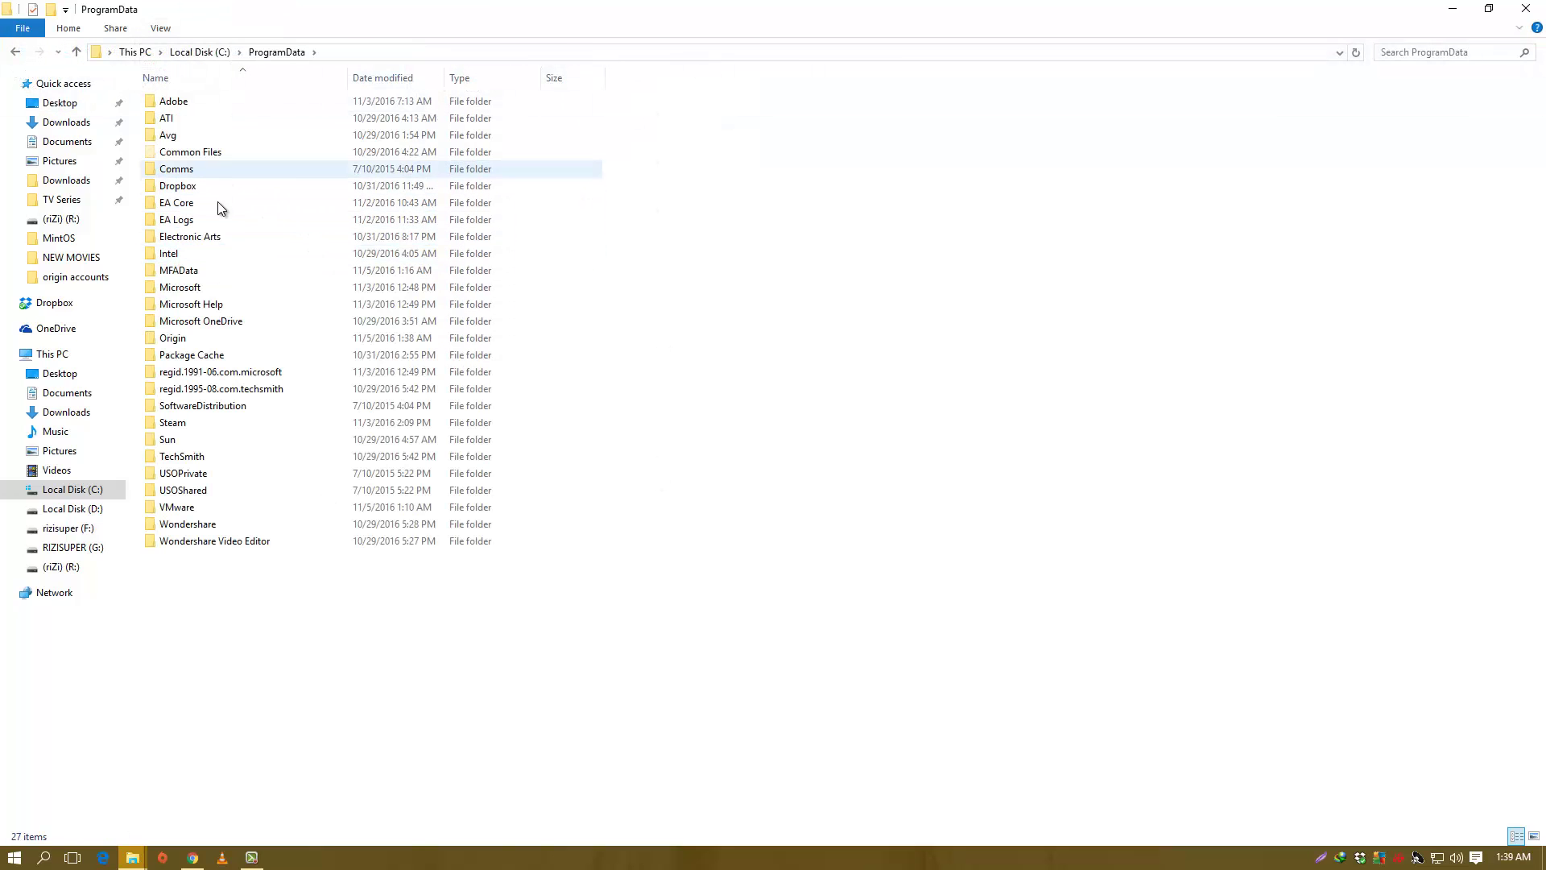
double_click(194, 342)
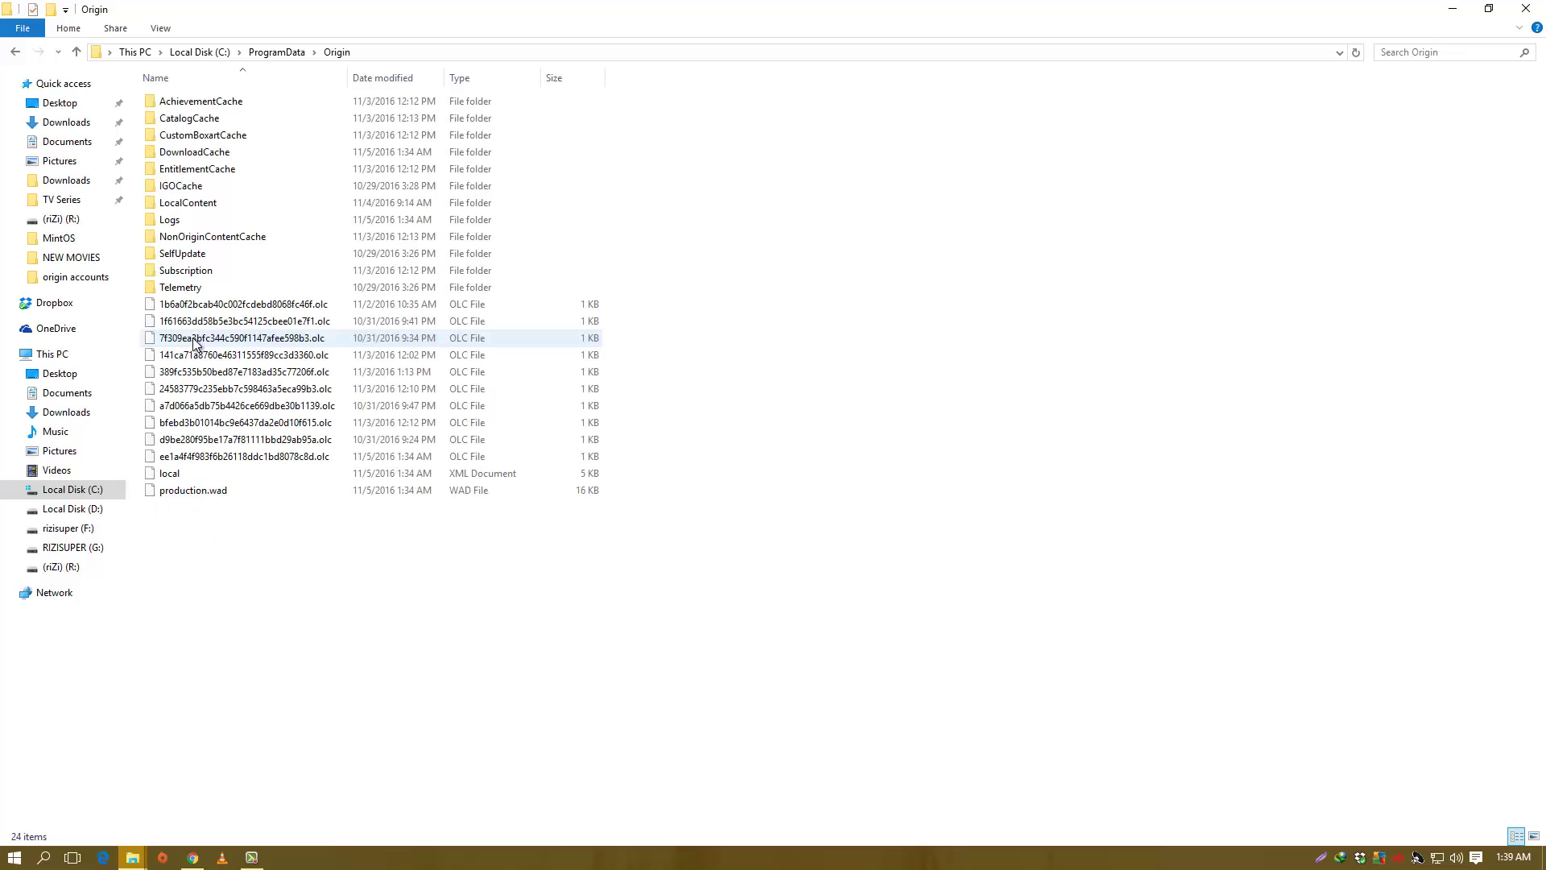
double_click(308, 15)
Dock the Origin folder window on the right and select all its items
drag(1356, 69, 1545, 182)
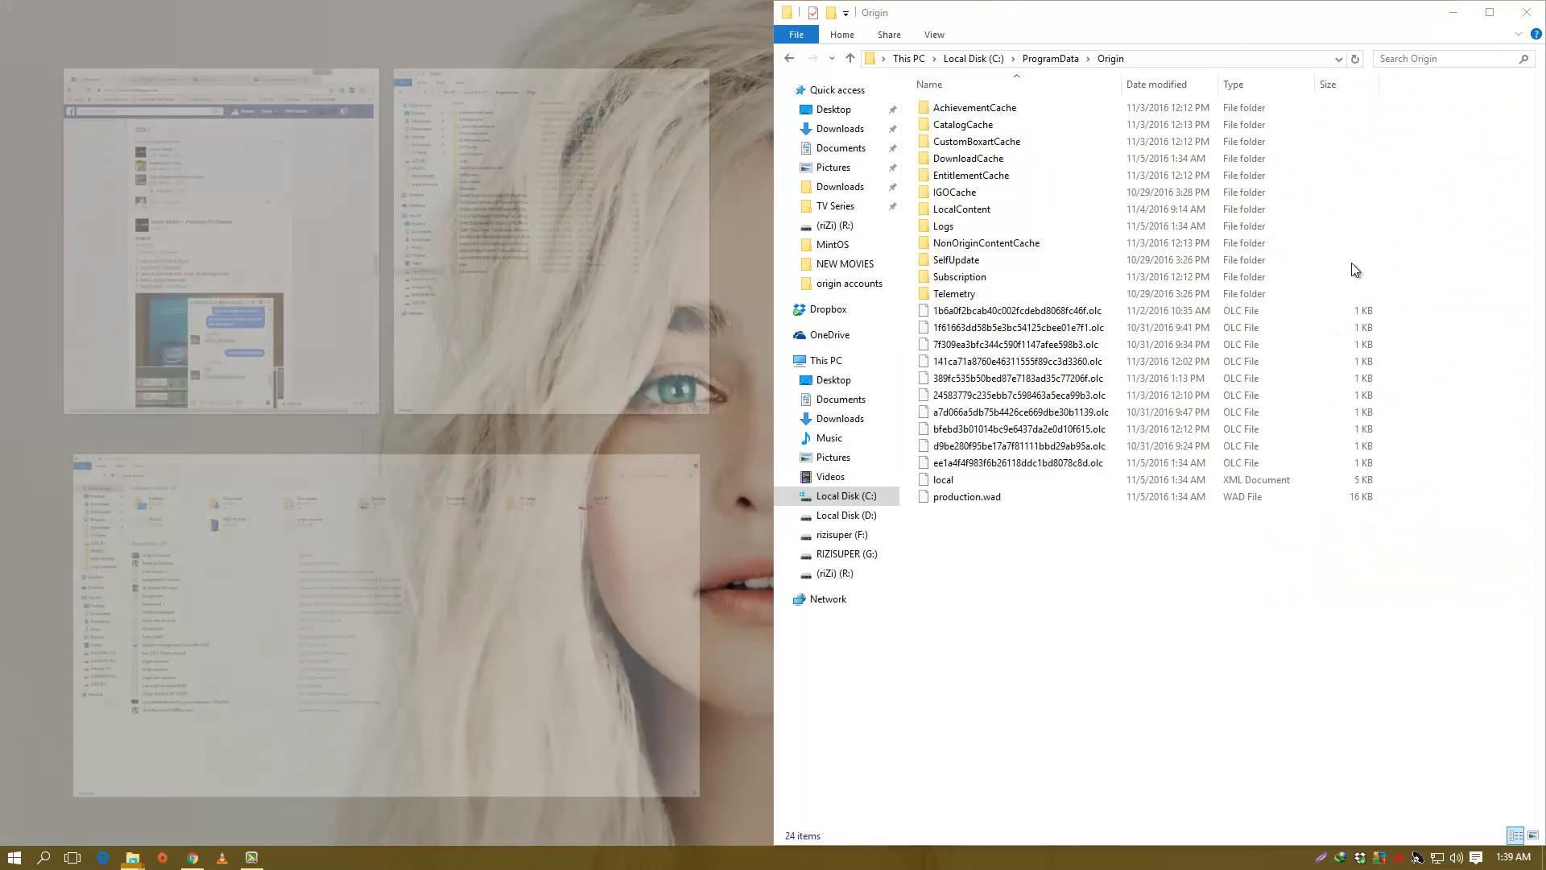
click(998, 589)
drag(998, 589, 967, 97)
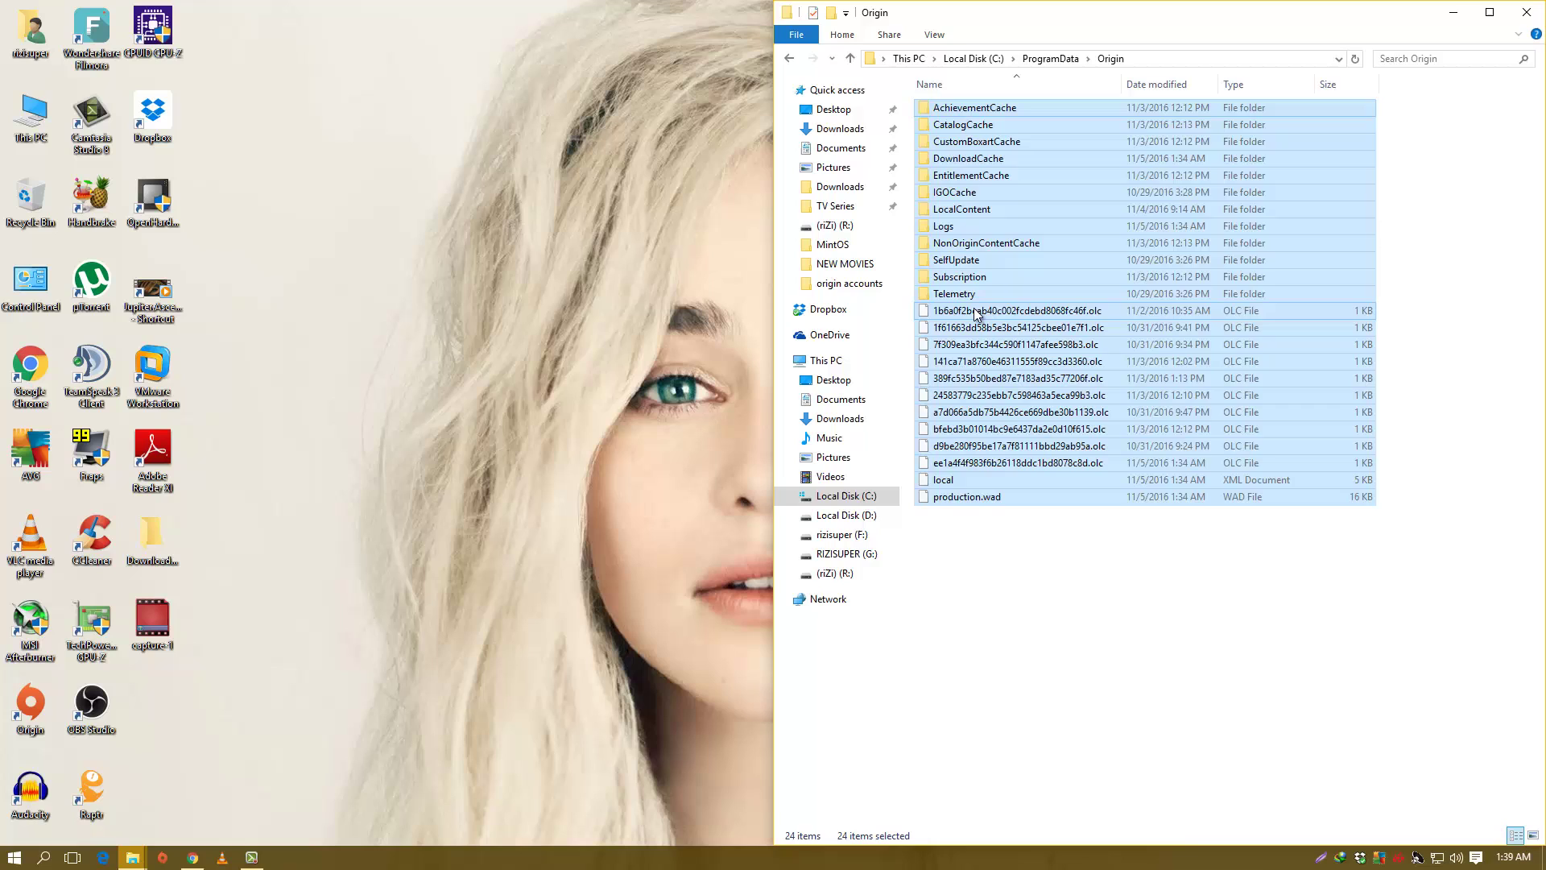
Create a desktop folder named Backup and paste the Origin items into it
right_click(444, 235)
click(731, 389)
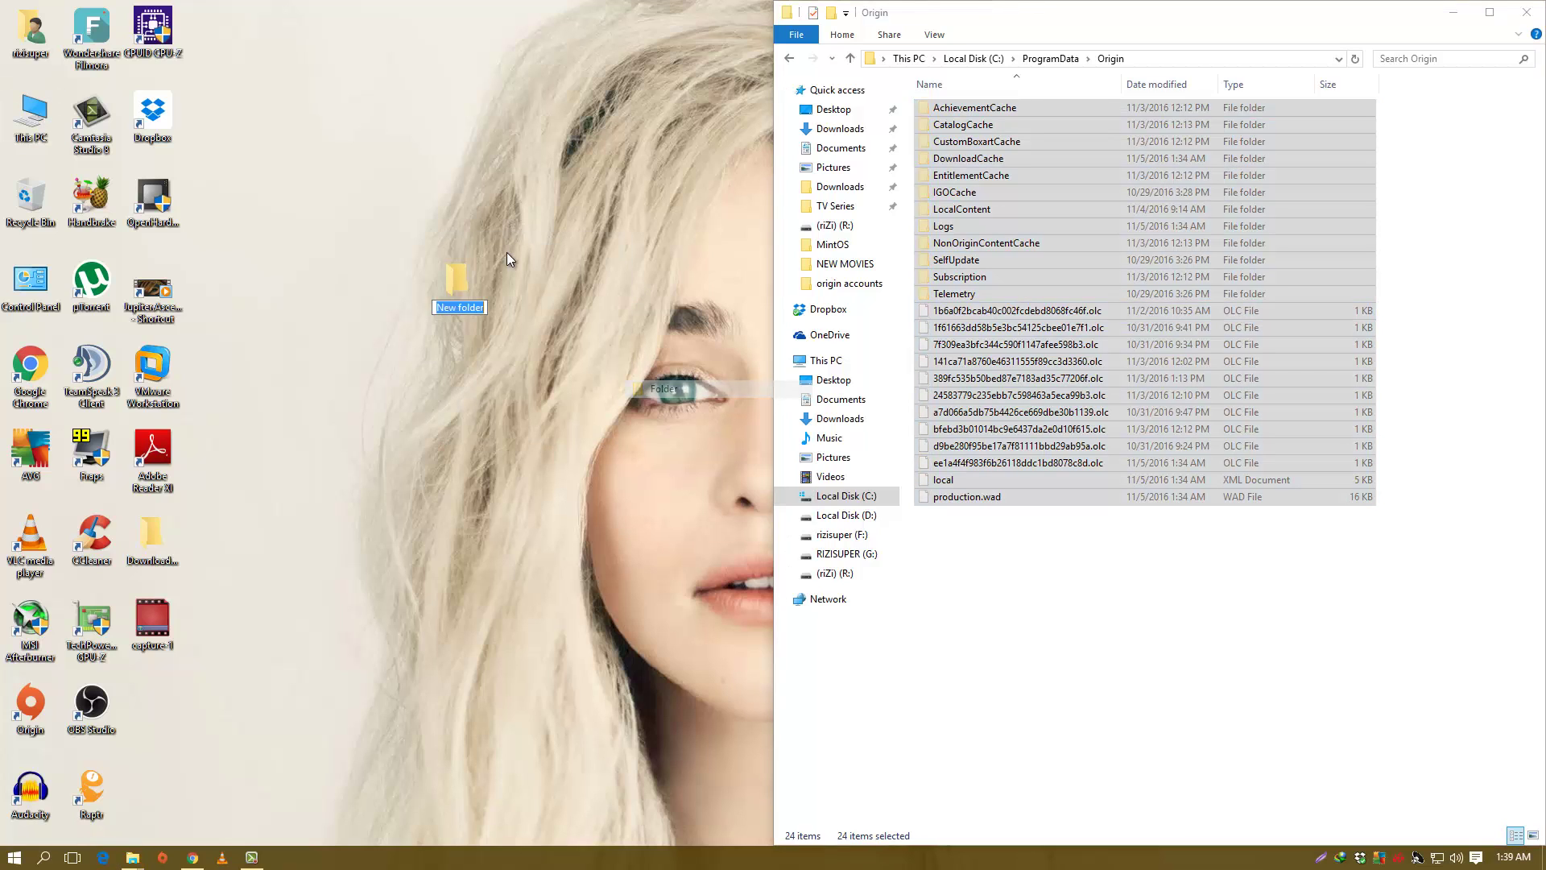
text(B)
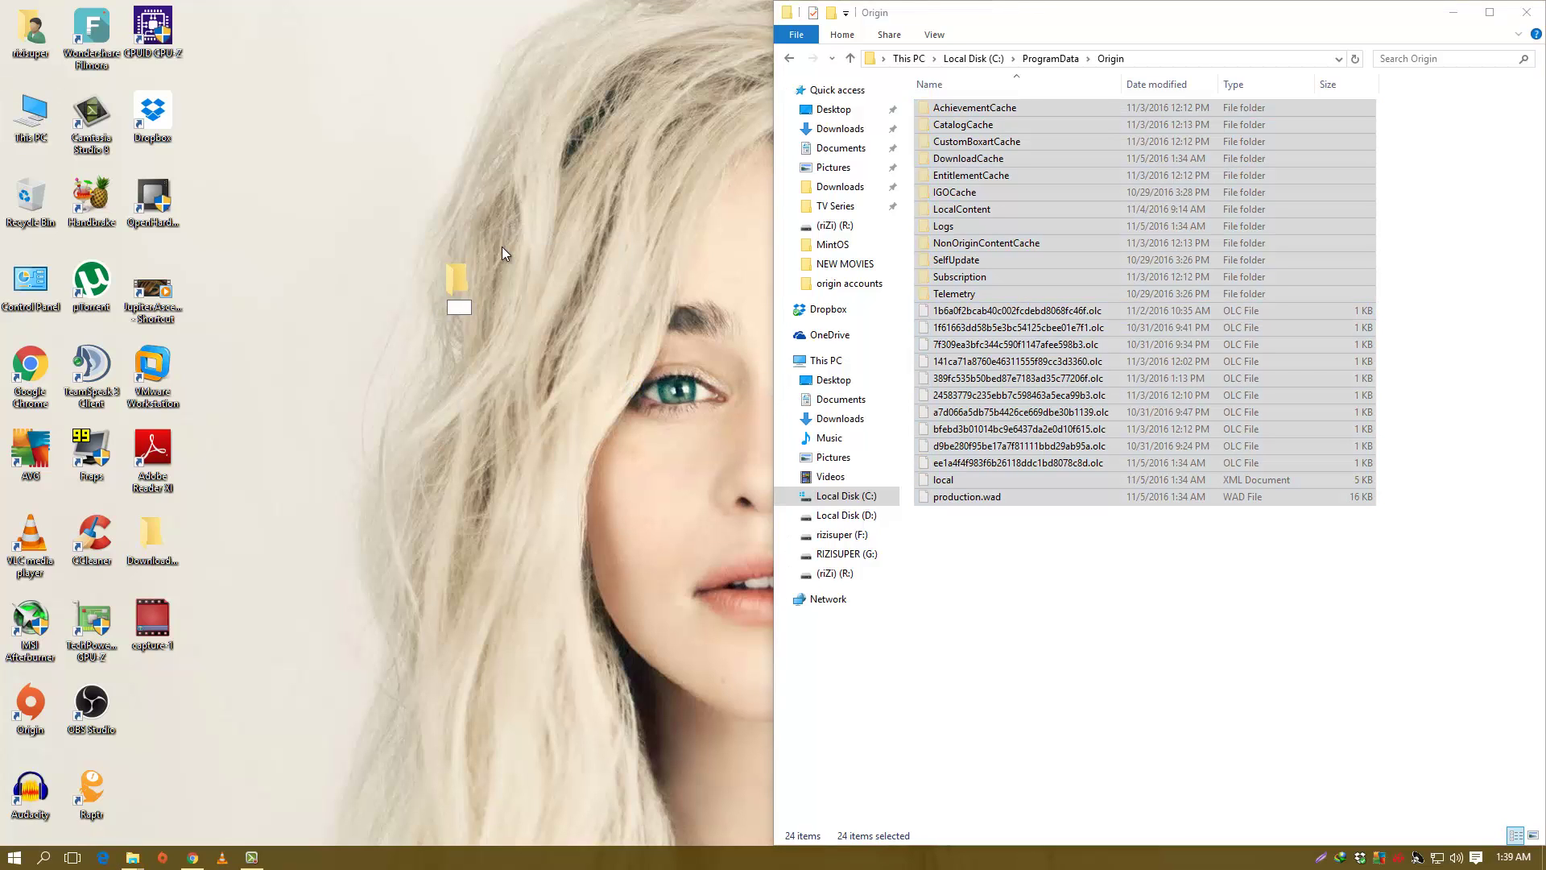
text(ackup)
key(Return)
key(Return)
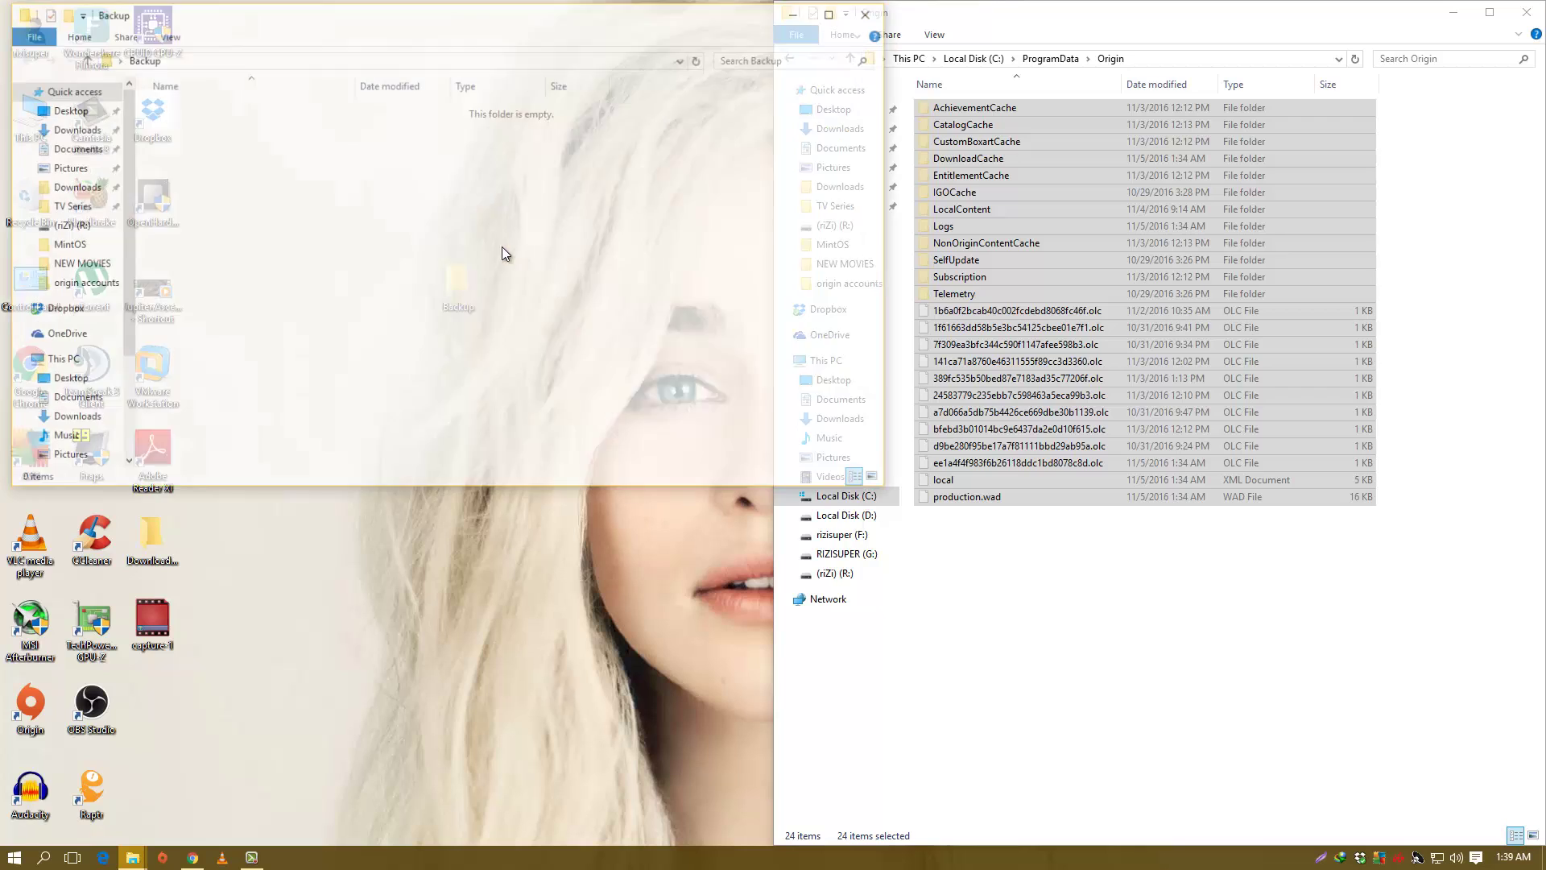
key(ctrl+v)
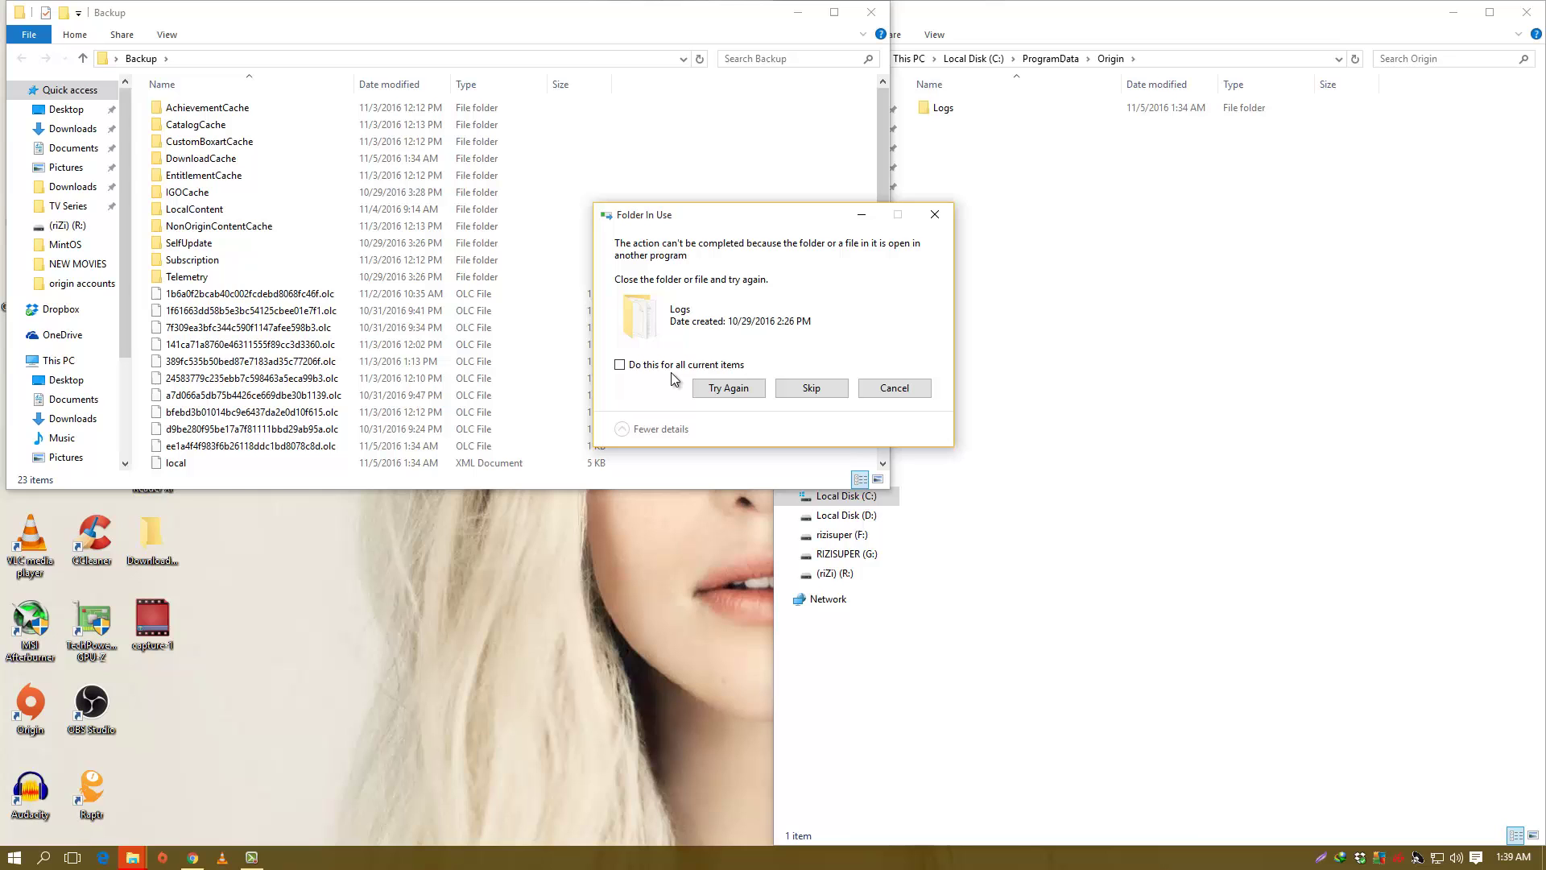
Skip the in-use Logs folder and close the Backup and Origin windows
click(726, 388)
click(820, 393)
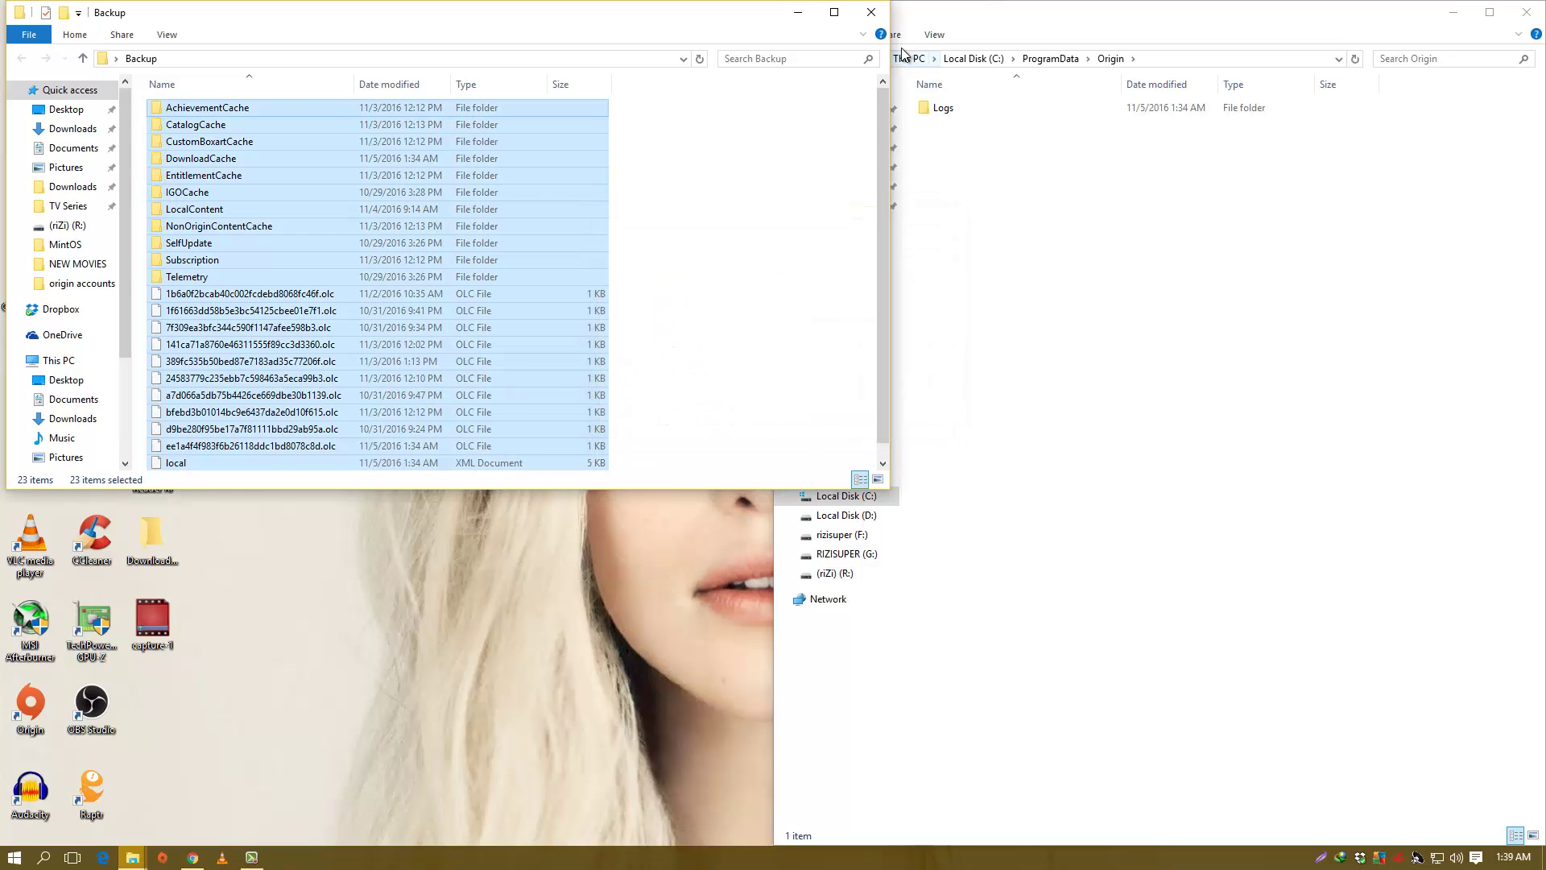
click(871, 12)
right_click(508, 272)
click(556, 343)
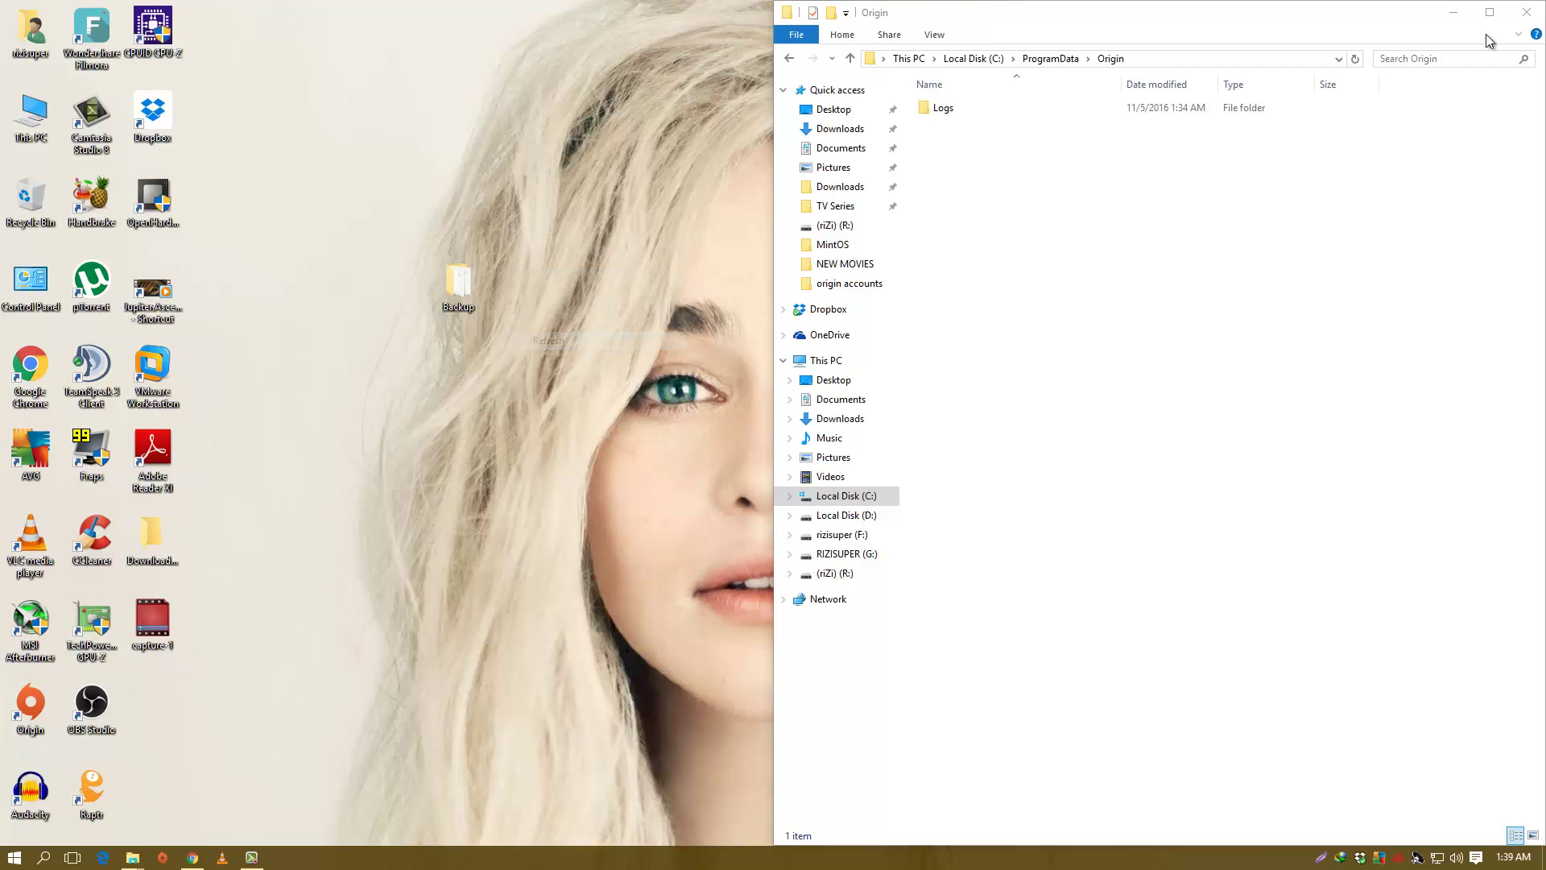
click(1525, 13)
Reposition the Backup icon, delete the desktop Downloads folder, and relaunch Origin from its shortcut
drag(463, 282, 341, 203)
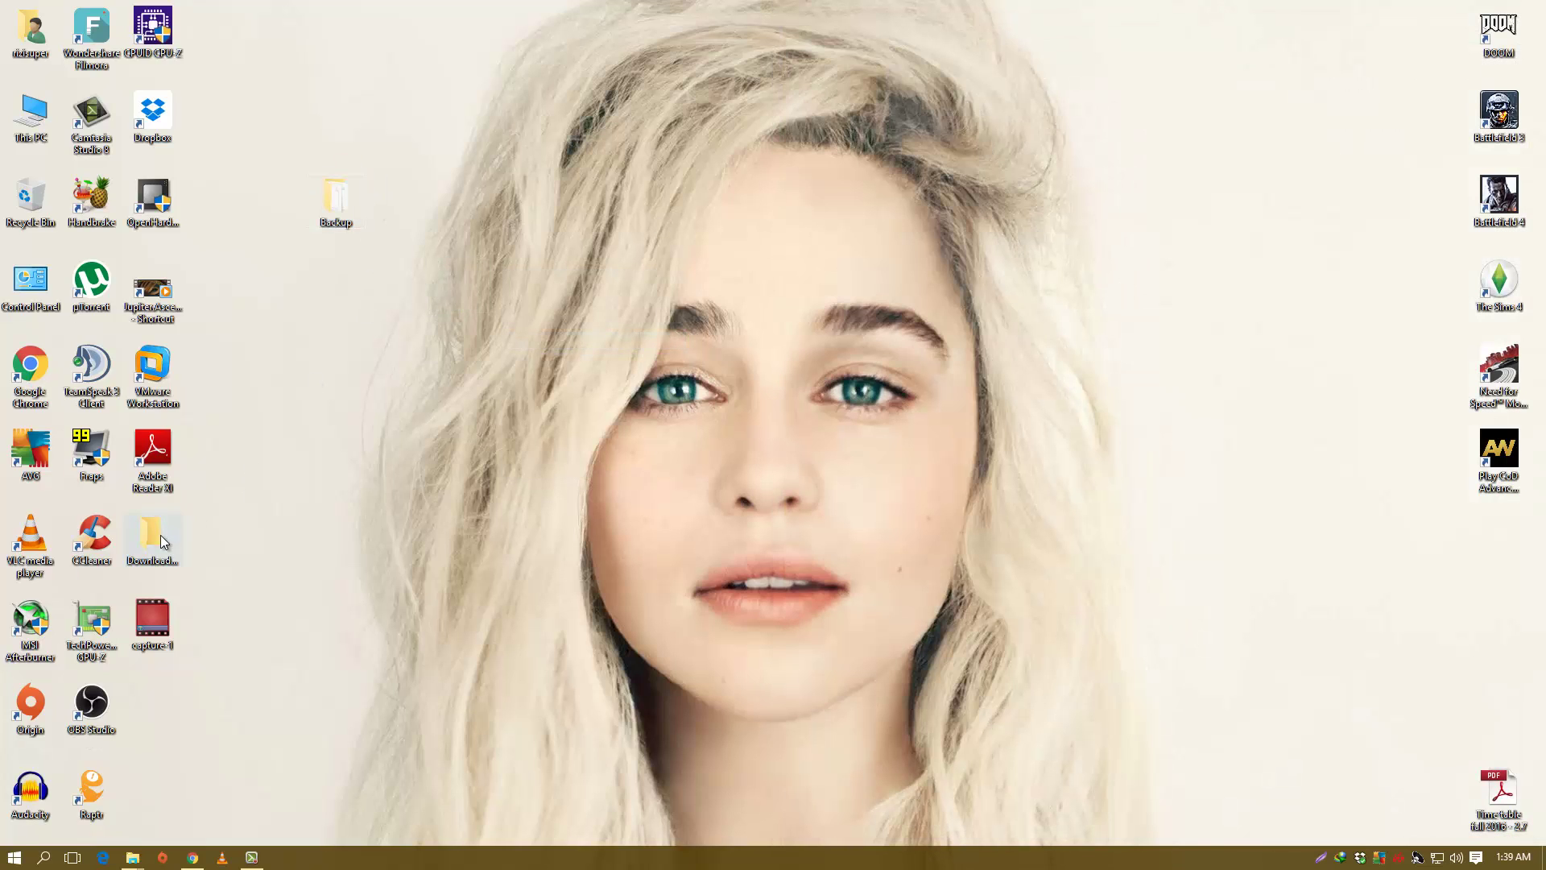
key(Delete)
double_click(27, 692)
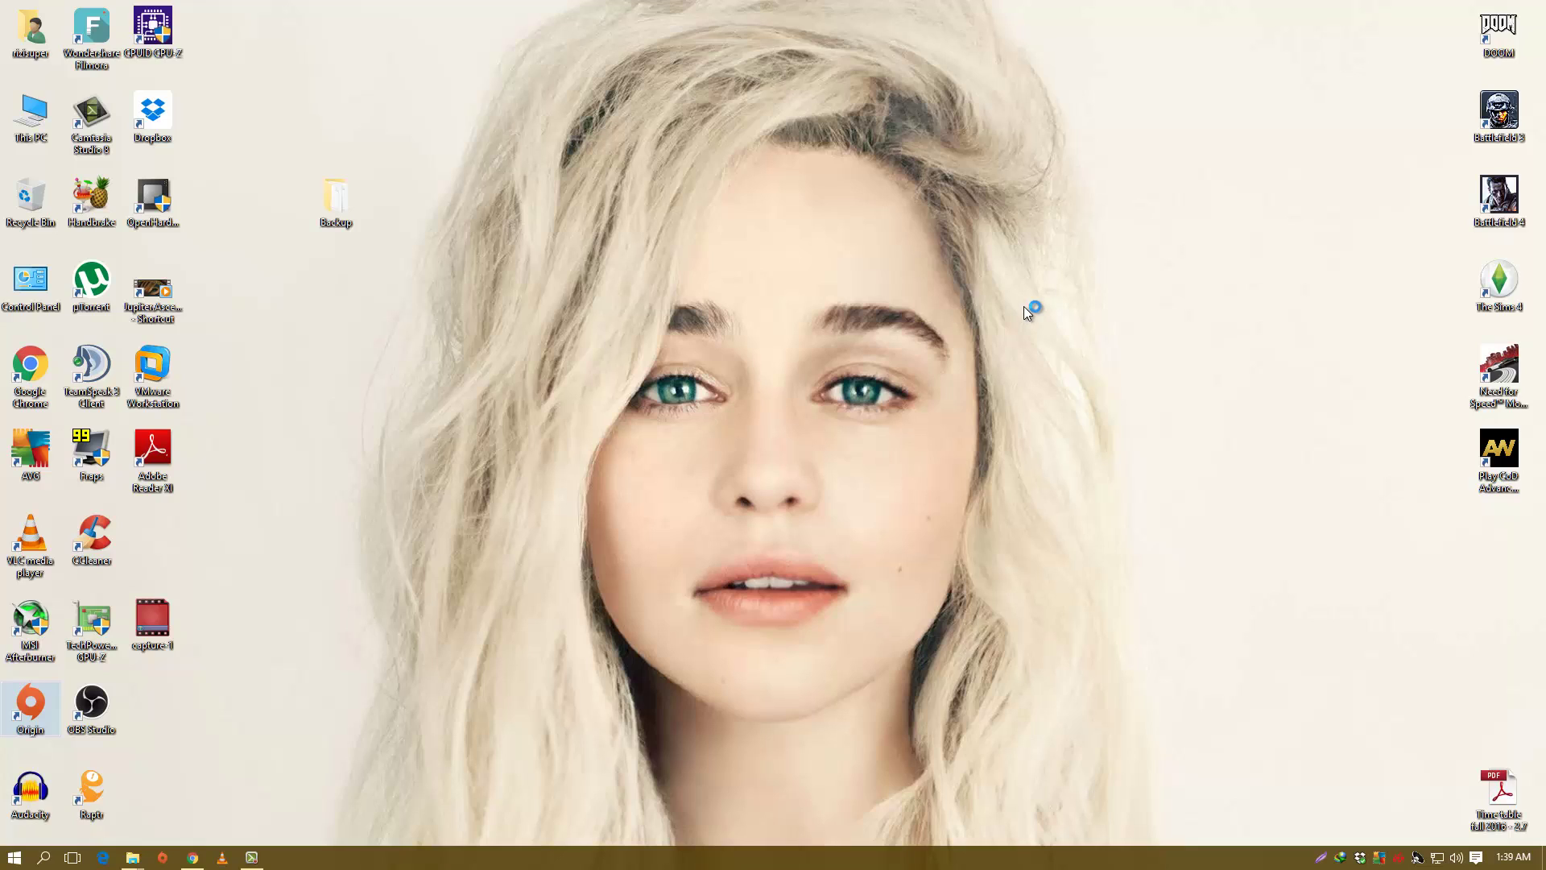
drag(286, 162, 452, 298)
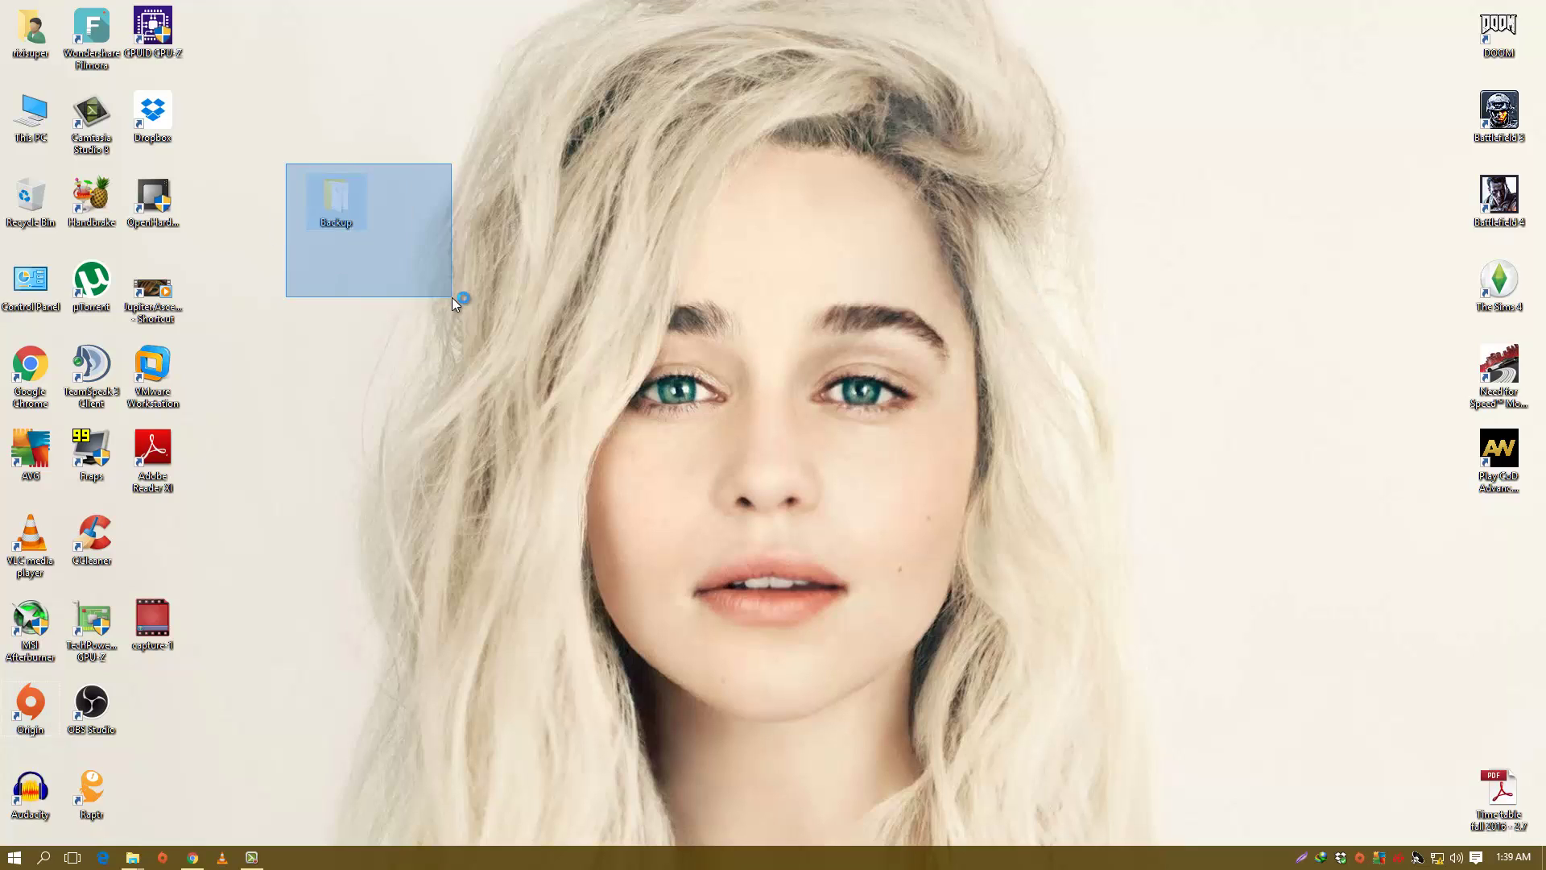